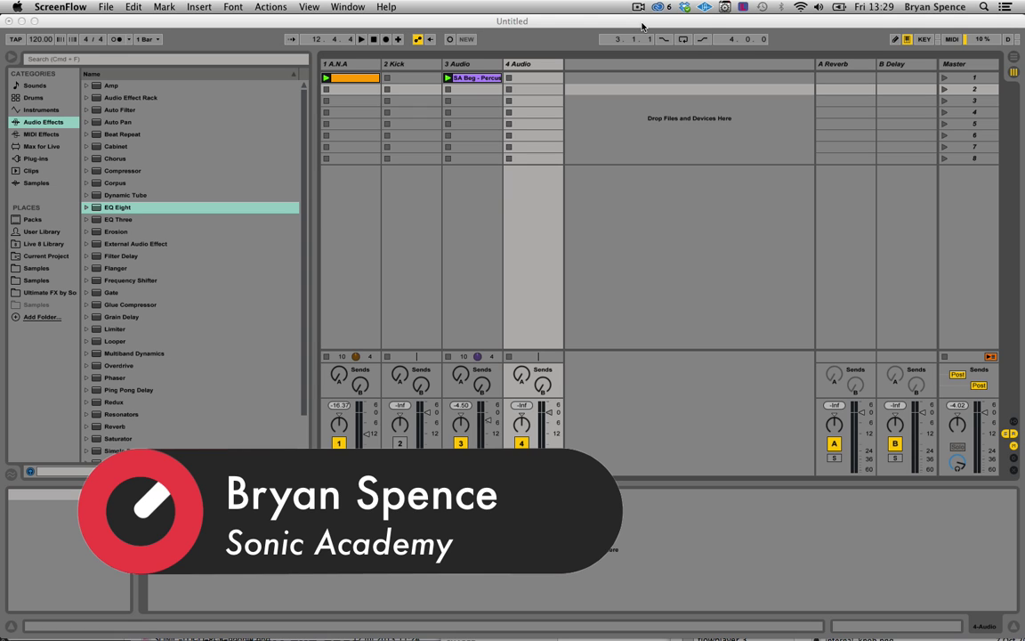
Bring the Live session with four tracks and Reverb and Delay returns to the front.
left_click(530, 68)
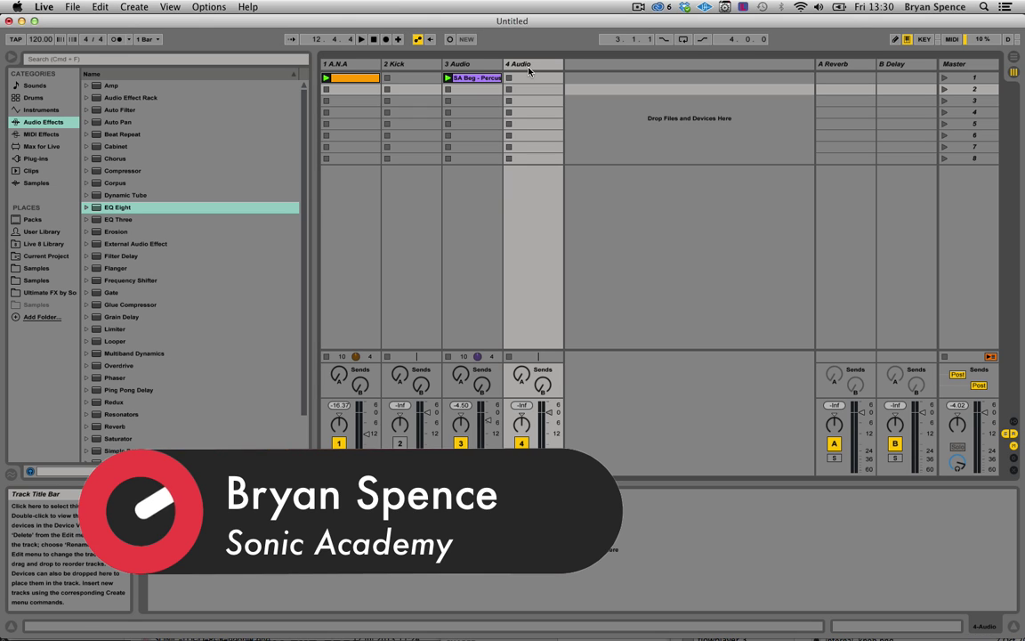
Drag EQ Eight from Audio Effects onto the 4 Audio track.
left_click(517, 78)
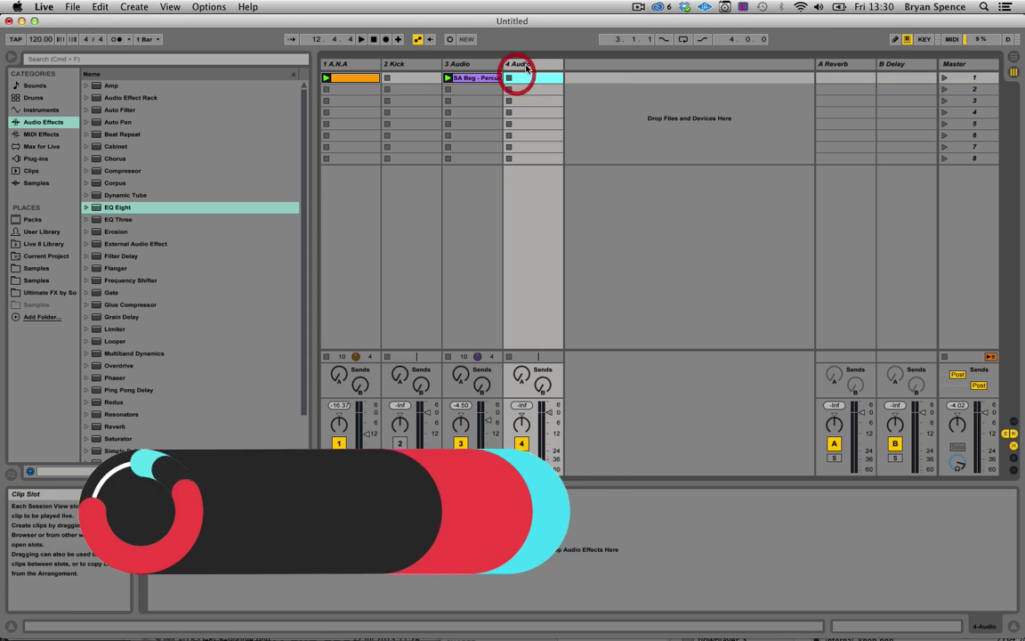
left_click(584, 98)
left_click(530, 66)
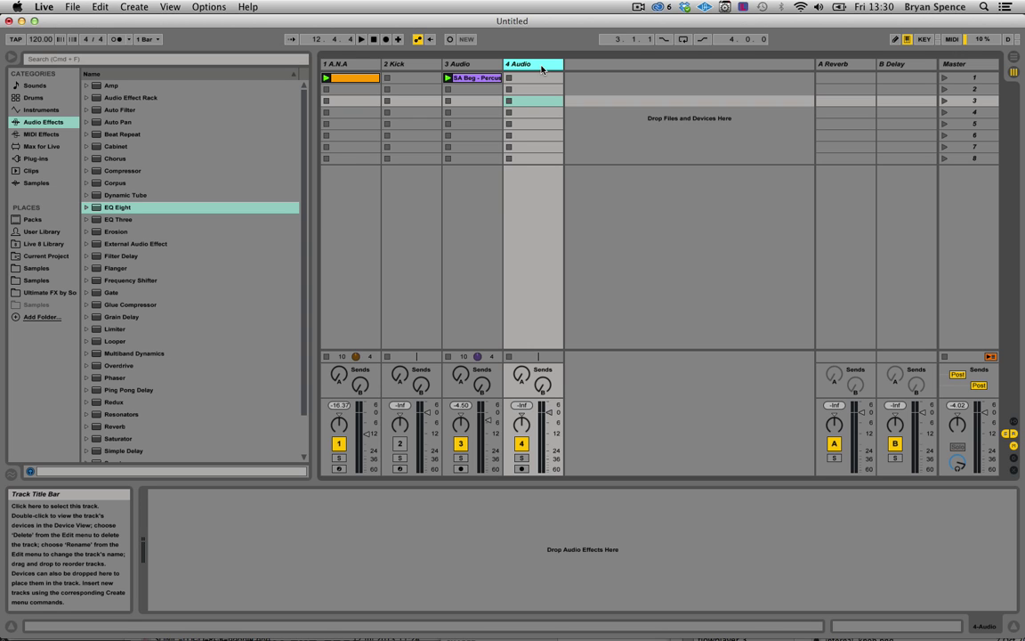
left_click_drag(108, 206, 261, 530)
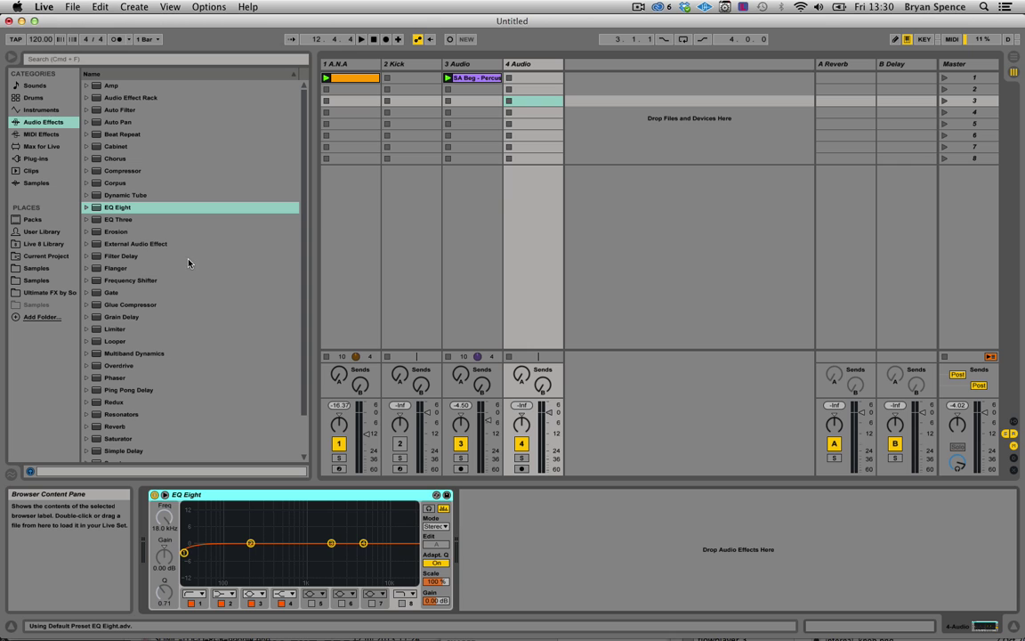
Turn on Oversampling for the EQ Eight device, then return to the built-in audio effects.
left_click(36, 159)
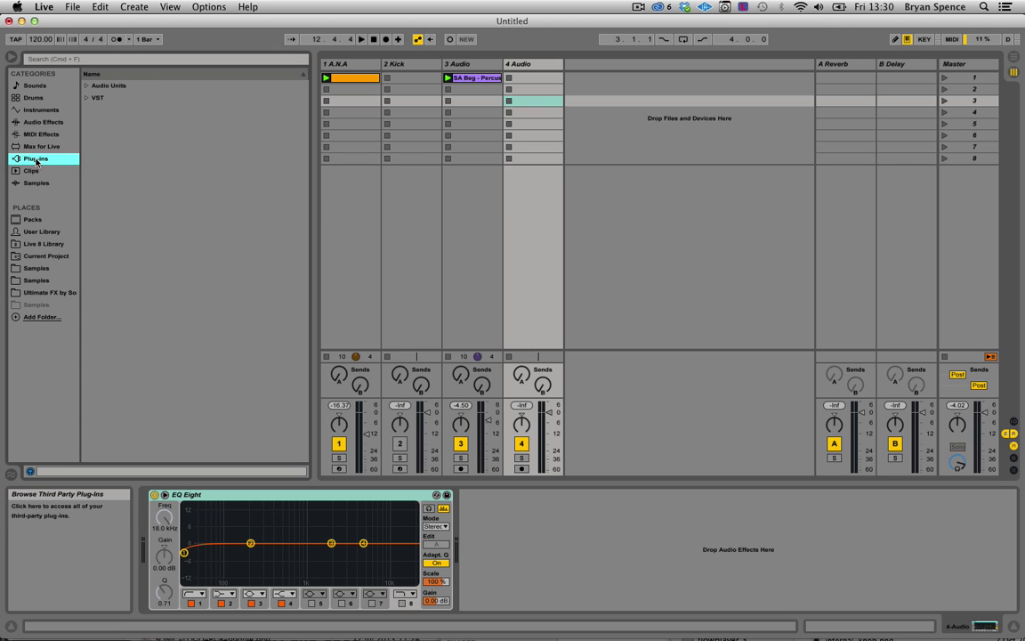
left_click(88, 86)
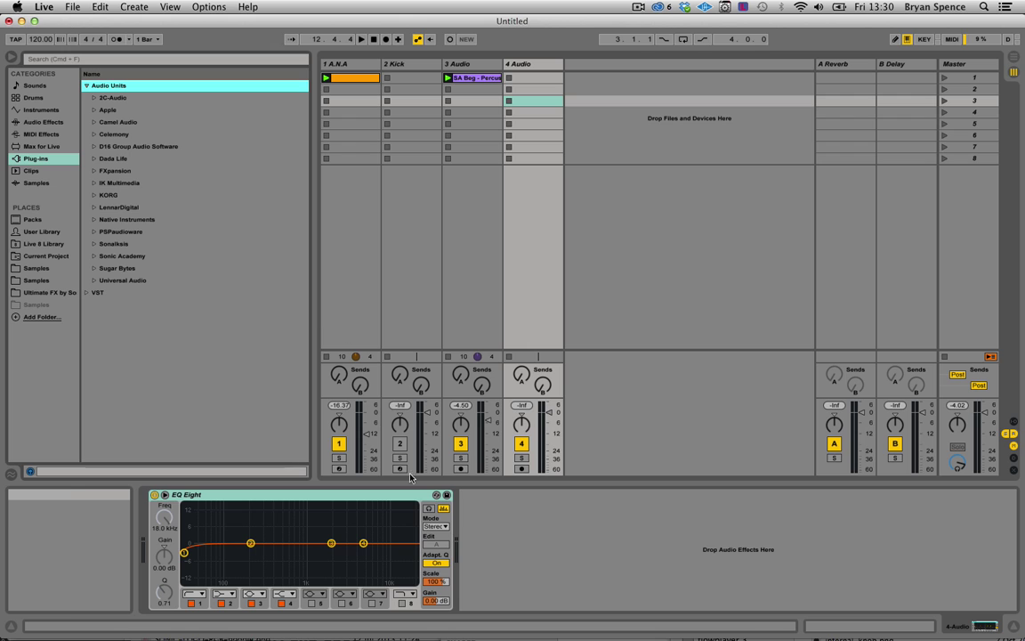
right_click(270, 497)
left_click(293, 489)
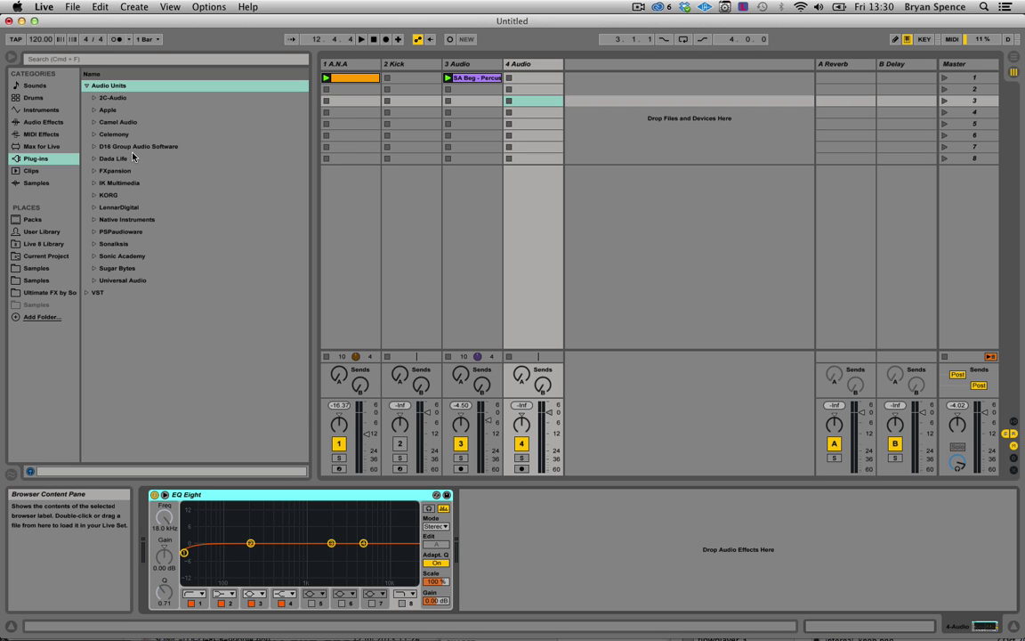
left_click(43, 122)
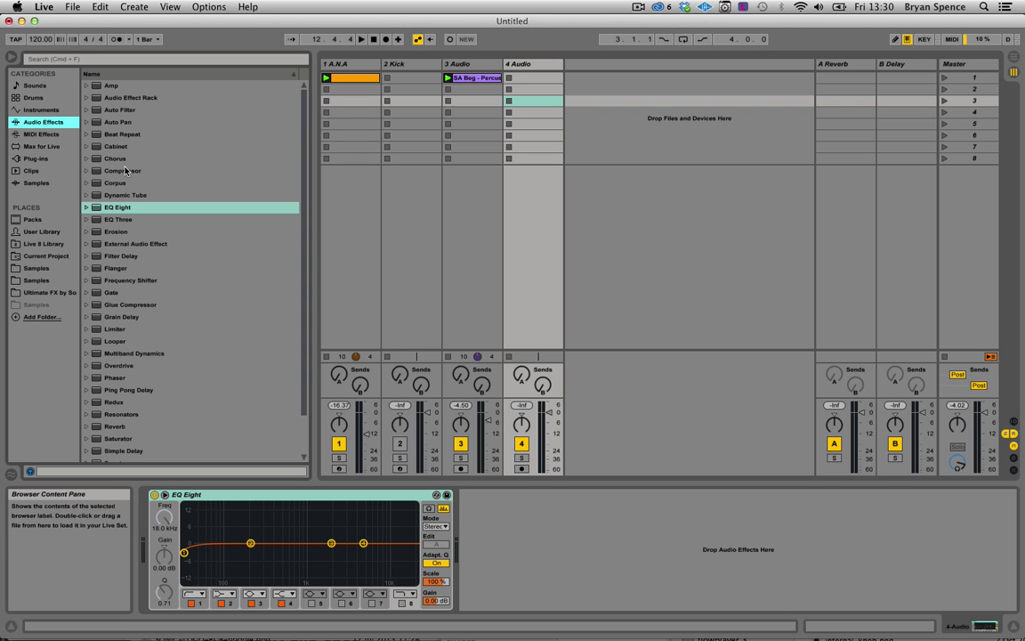
scroll(125, 170, "down", 2)
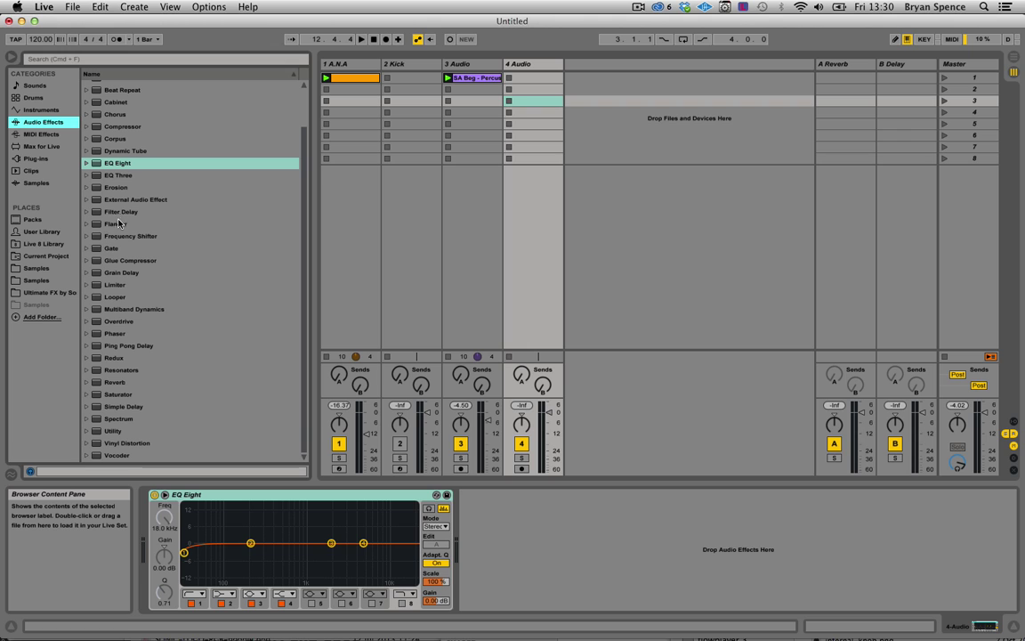
Place Utility after EQ Eight, test its gain and track volume, then reset gain to 0.00 dB.
left_click(106, 432)
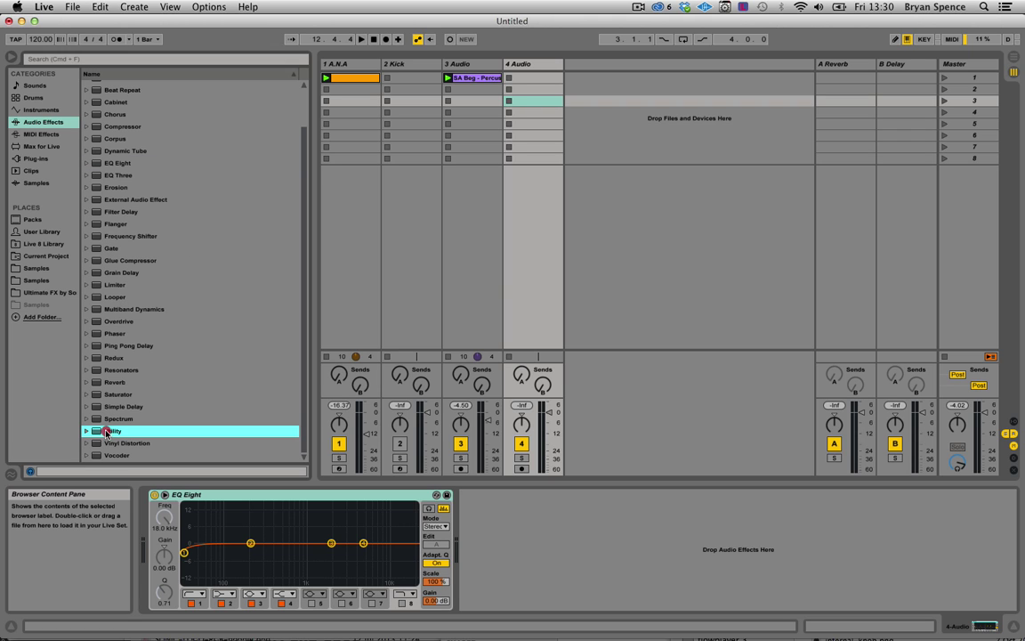
left_click_drag(106, 433, 488, 532)
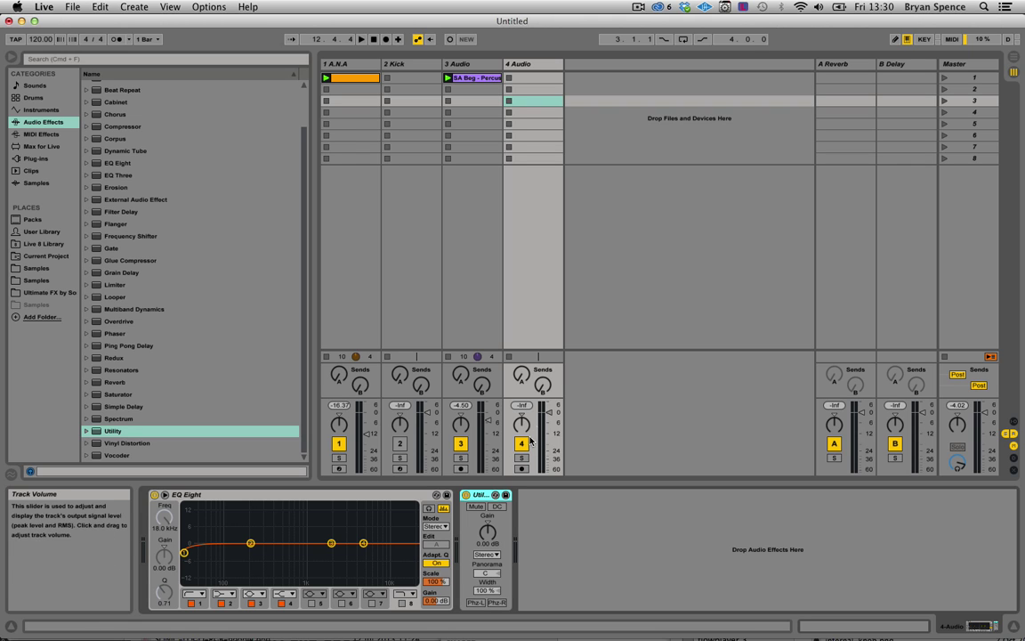
left_click_drag(487, 532, 488, 575)
left_click_drag(548, 429, 550, 412)
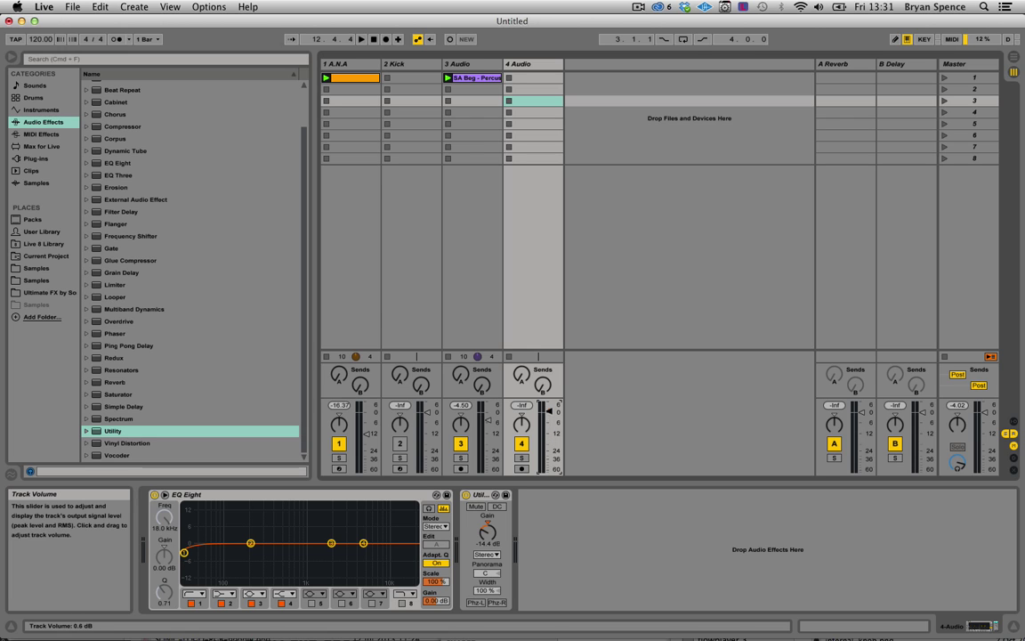
mouse_move(487, 531)
left_mouse_down()
mouse_move(488, 499)
mouse_move(488, 543)
left_mouse_up()
left_click(487, 531)
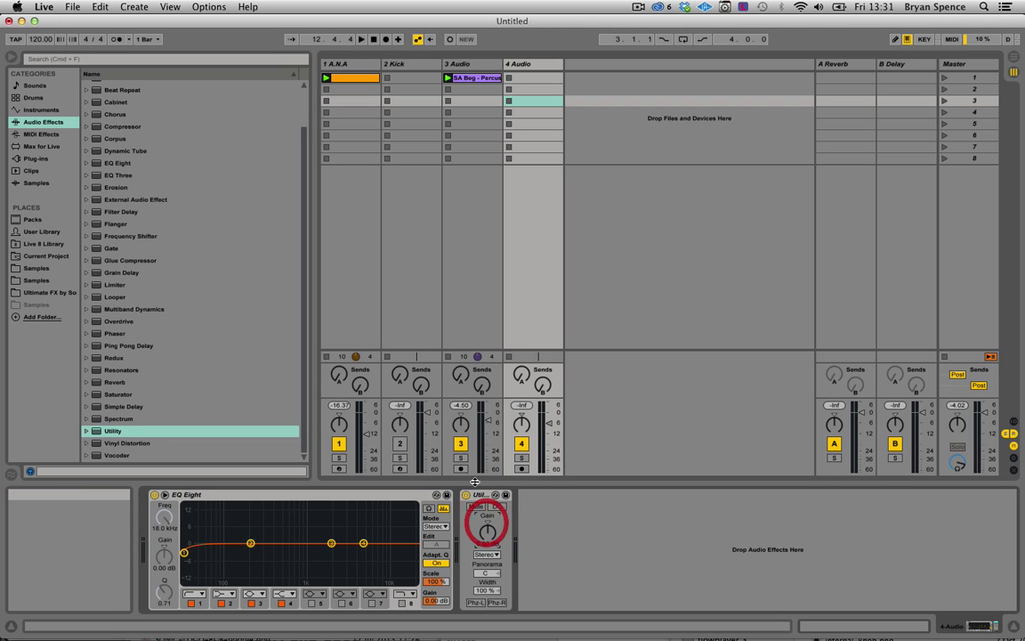
key("Delete")
Confirm EQ Eight's Oversampling is still on and reselect the 4 Audio track.
left_click(479, 495)
left_click(347, 496)
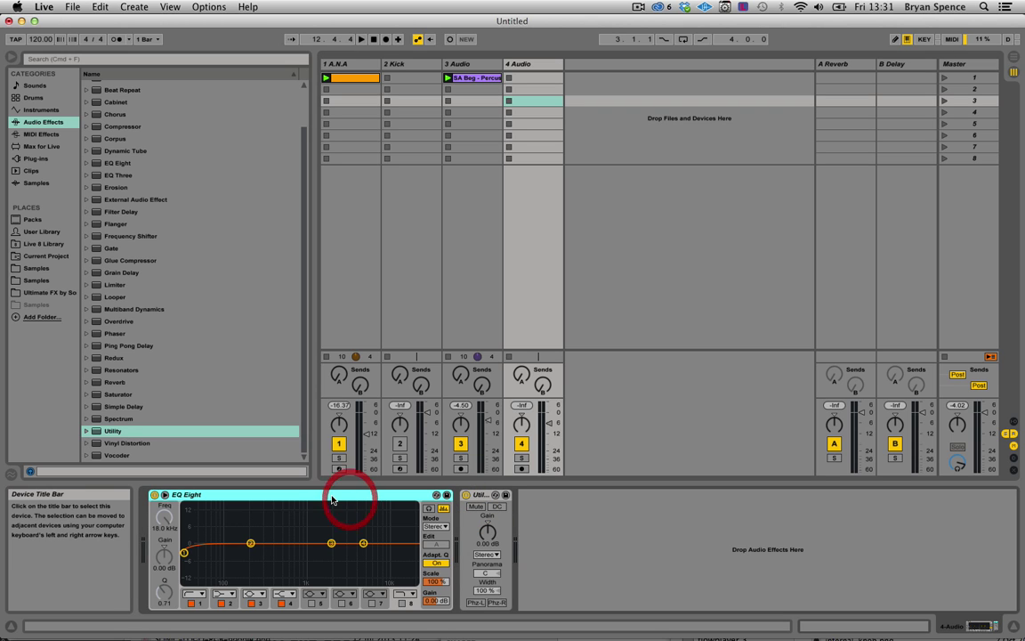
right_click(332, 496)
left_click(371, 489)
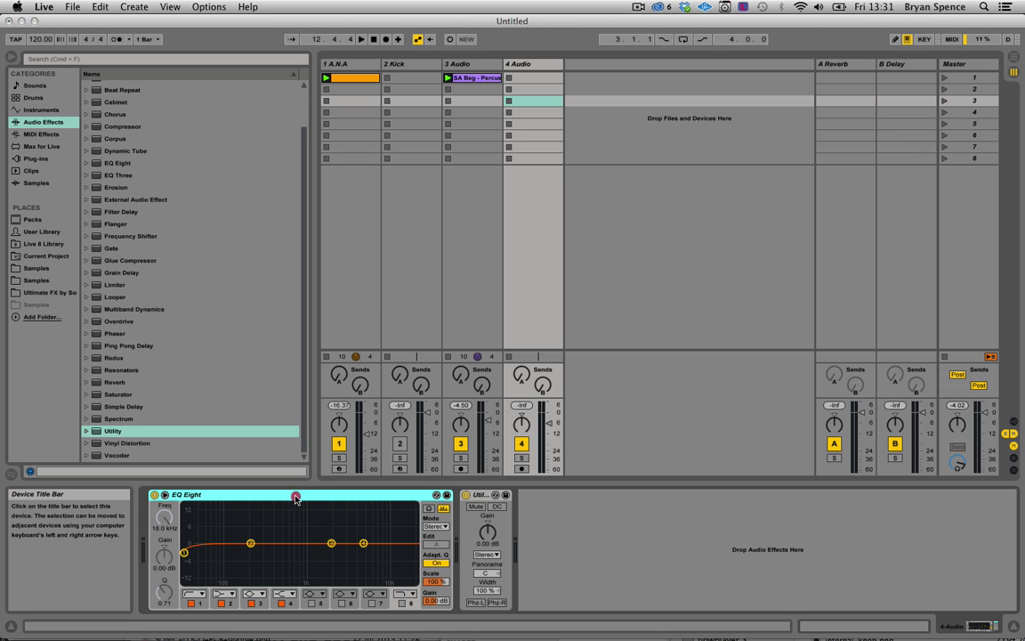
left_click(535, 65)
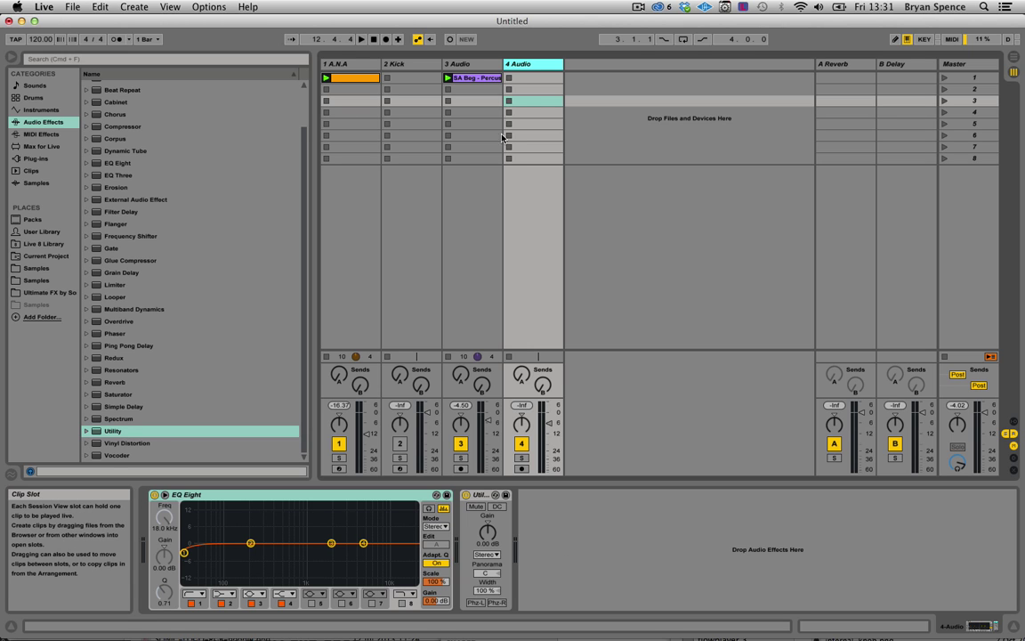
Save the 4 Audio track as the default audio track, overwriting the existing default.
right_click(534, 68)
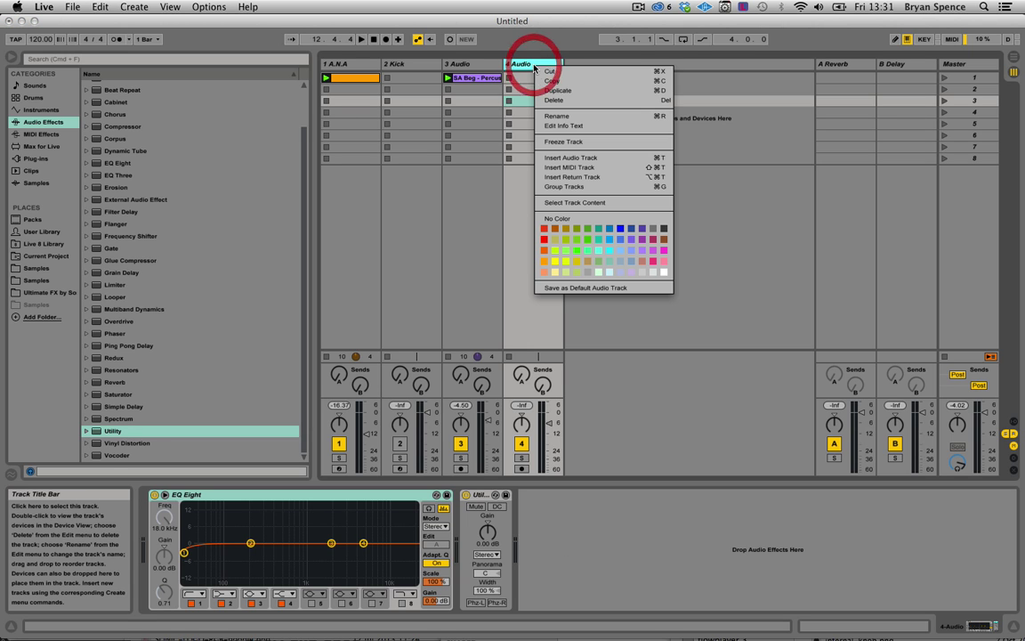
left_click(564, 288)
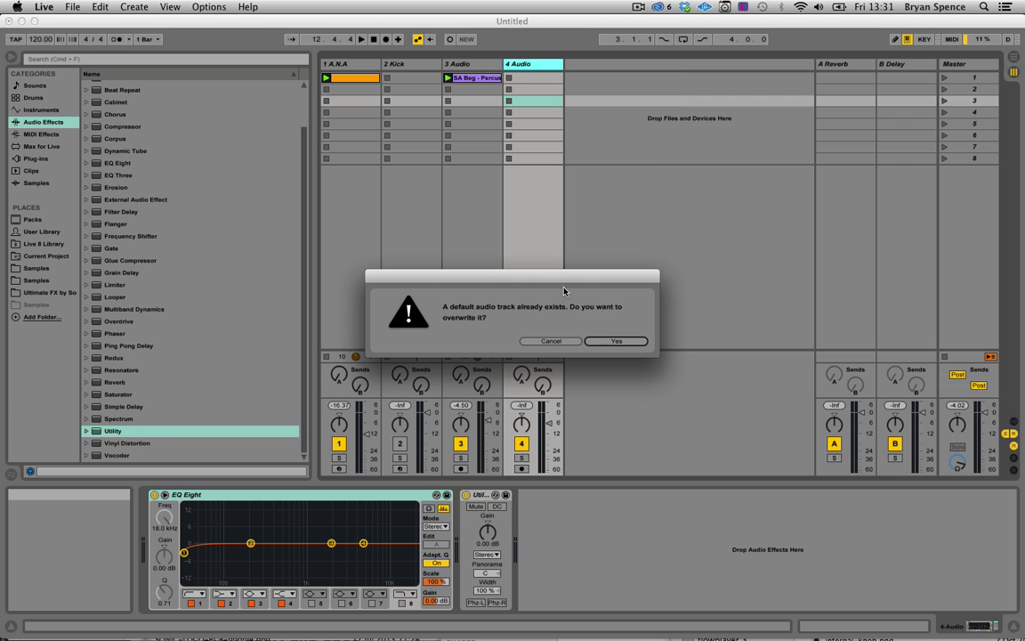
left_click(609, 342)
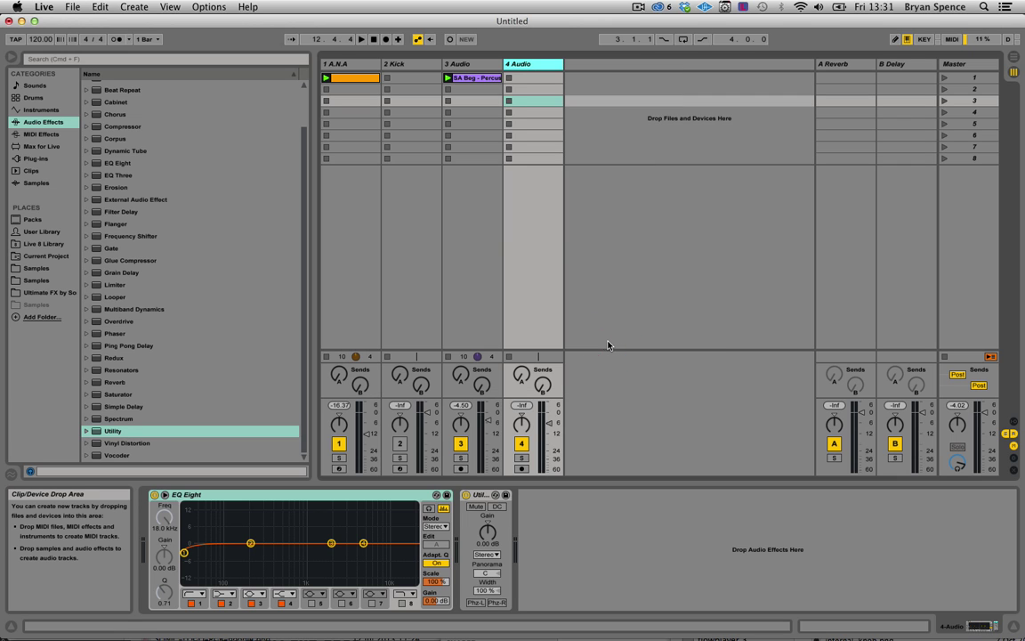
Insert two new audio tracks, 5 and 6, which inherit the EQ Eight and Utility chain.
left_click(583, 289)
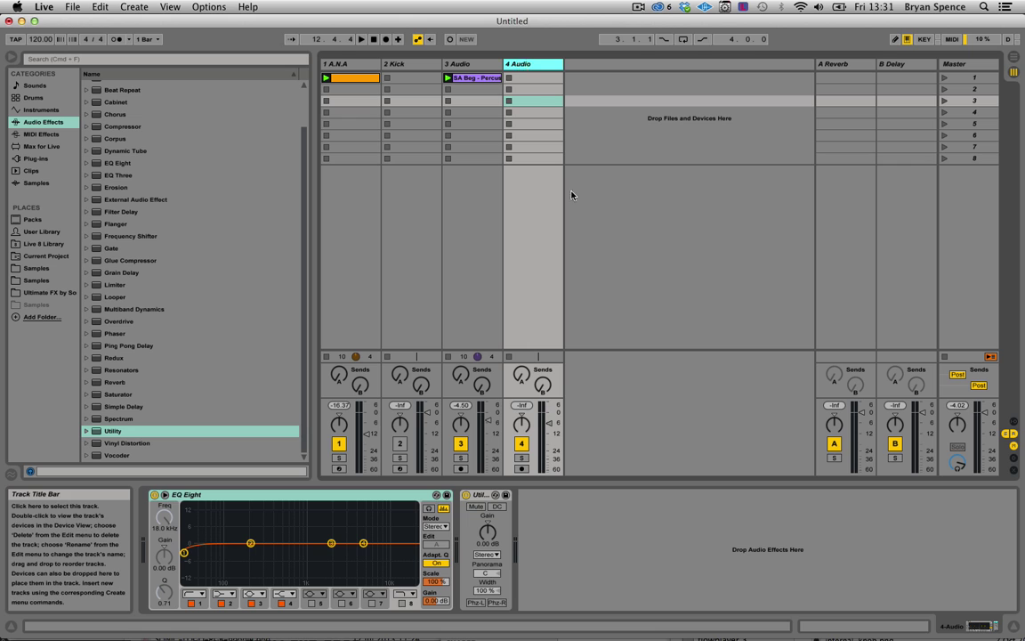
right_click(591, 251)
left_click(618, 238)
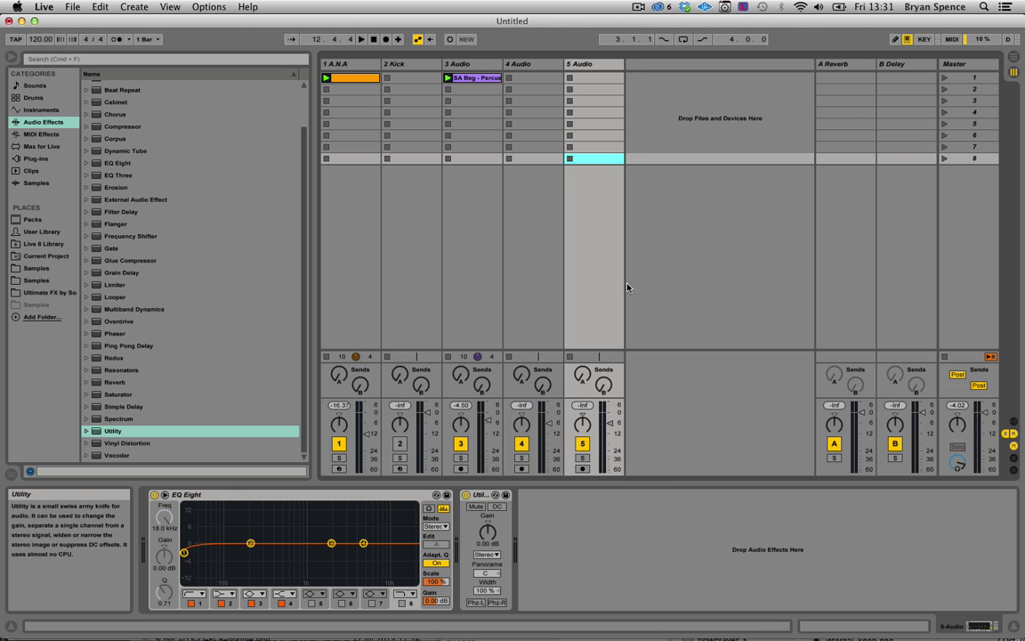
left_click(649, 265)
right_click(649, 265)
left_click(691, 270)
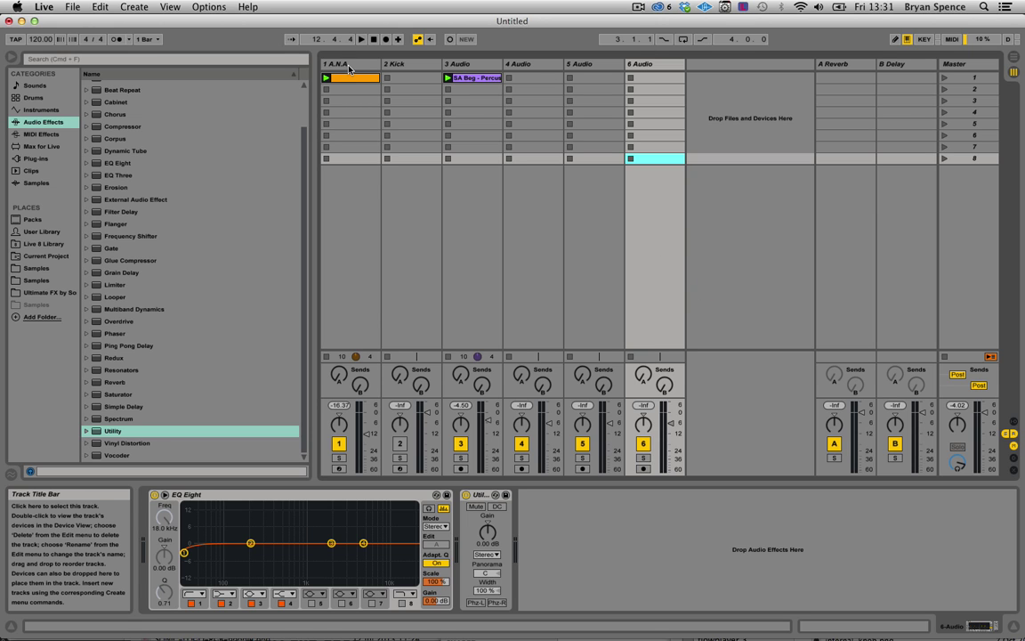
Insert a 7 MIDI track, load Utility, and place the Pitch MIDI effect before it.
right_click(658, 68)
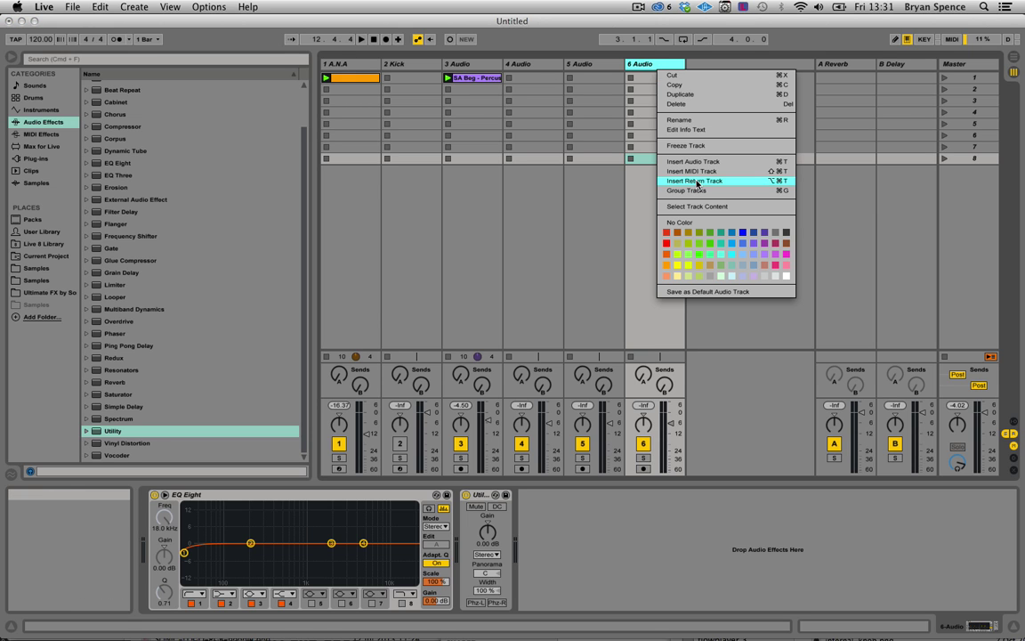
left_click(697, 171)
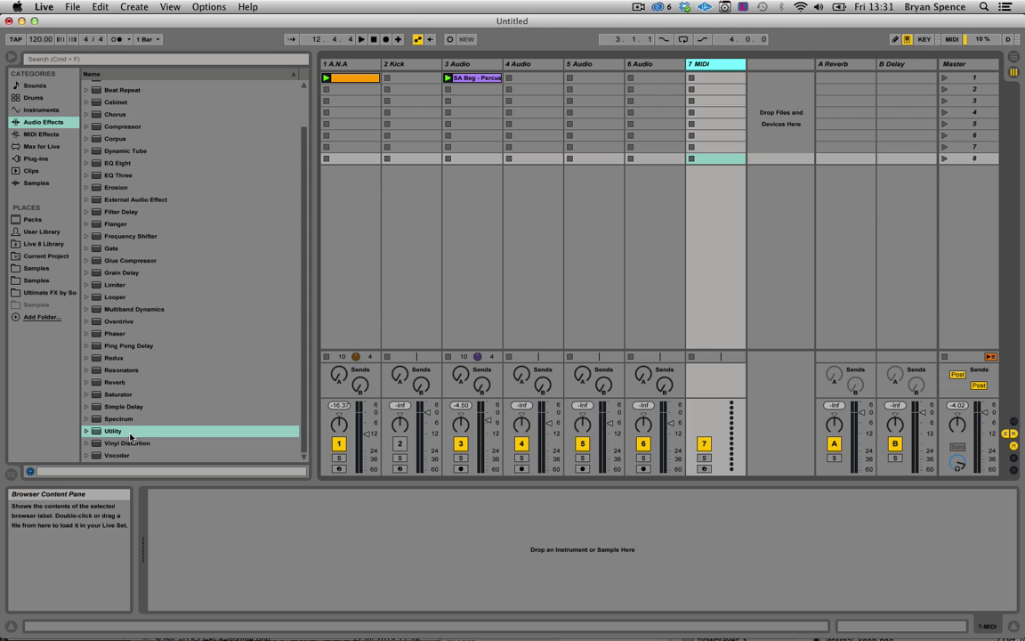
left_click_drag(114, 434, 313, 547)
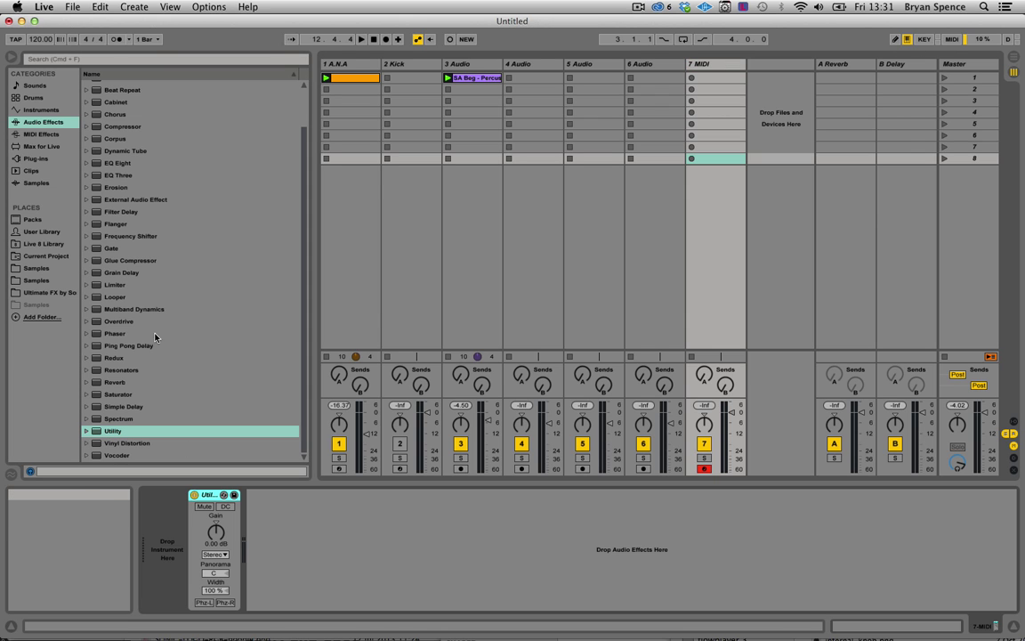
left_click(38, 110)
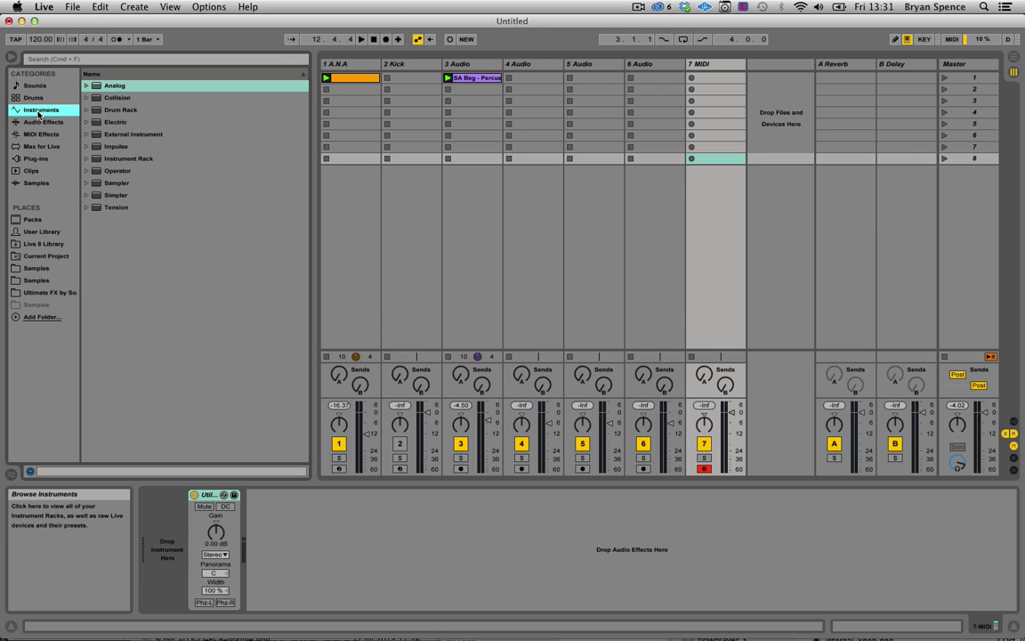
left_click(39, 134)
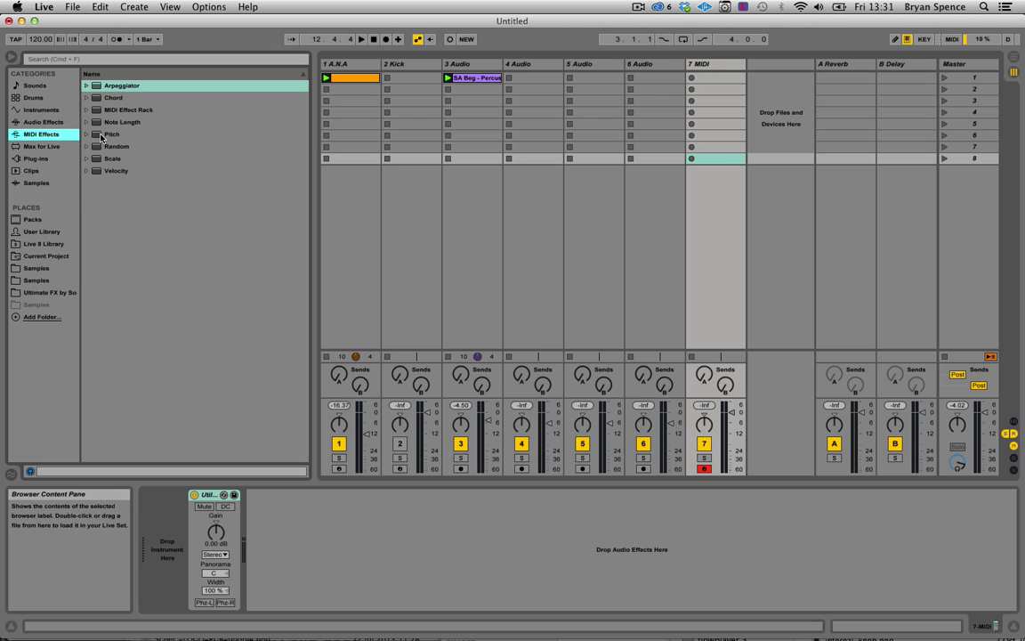
left_click_drag(100, 135, 169, 543)
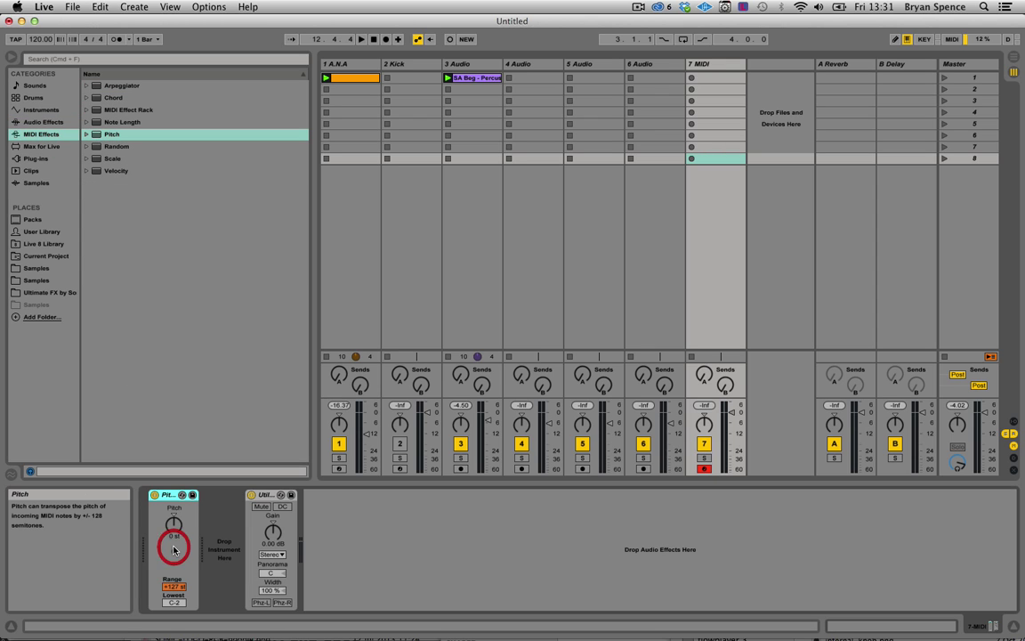
left_click(115, 85)
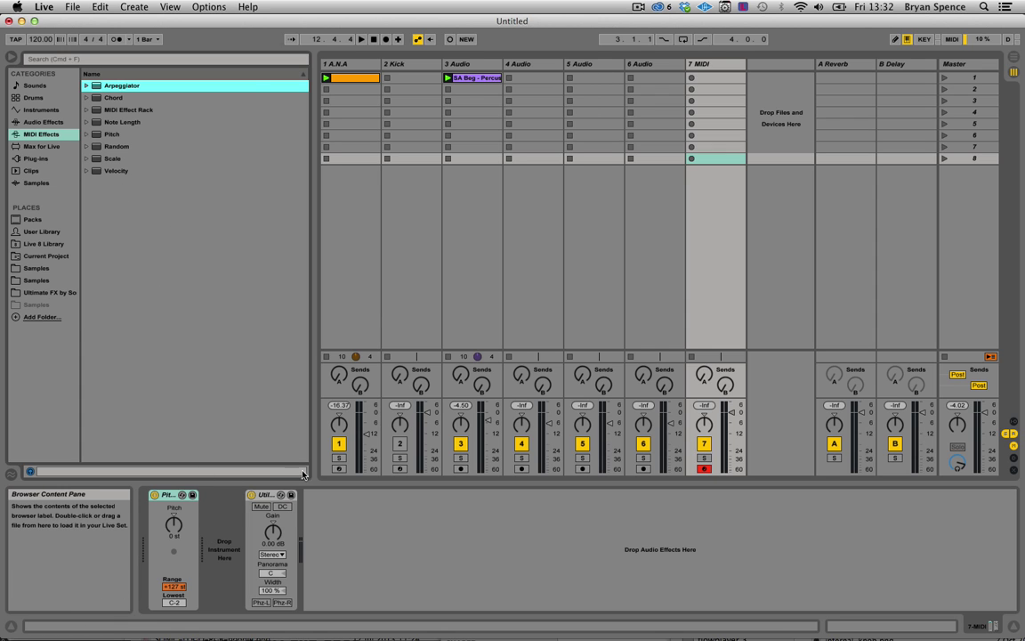
Add EQ Eight after Utility and save 7 MIDI as the default MIDI track.
left_click(39, 120)
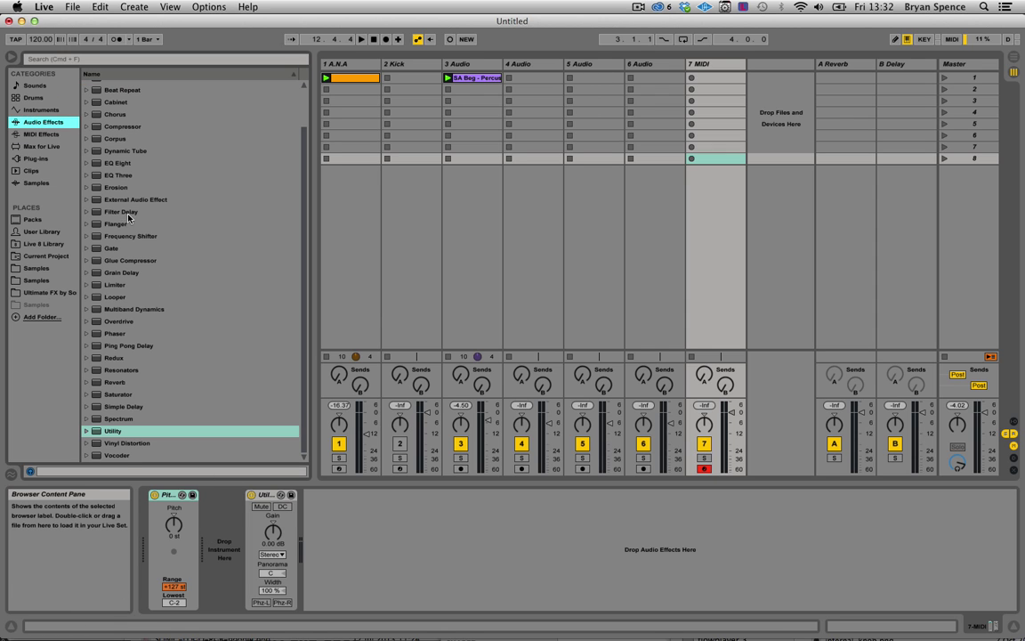
left_click_drag(116, 163, 356, 534)
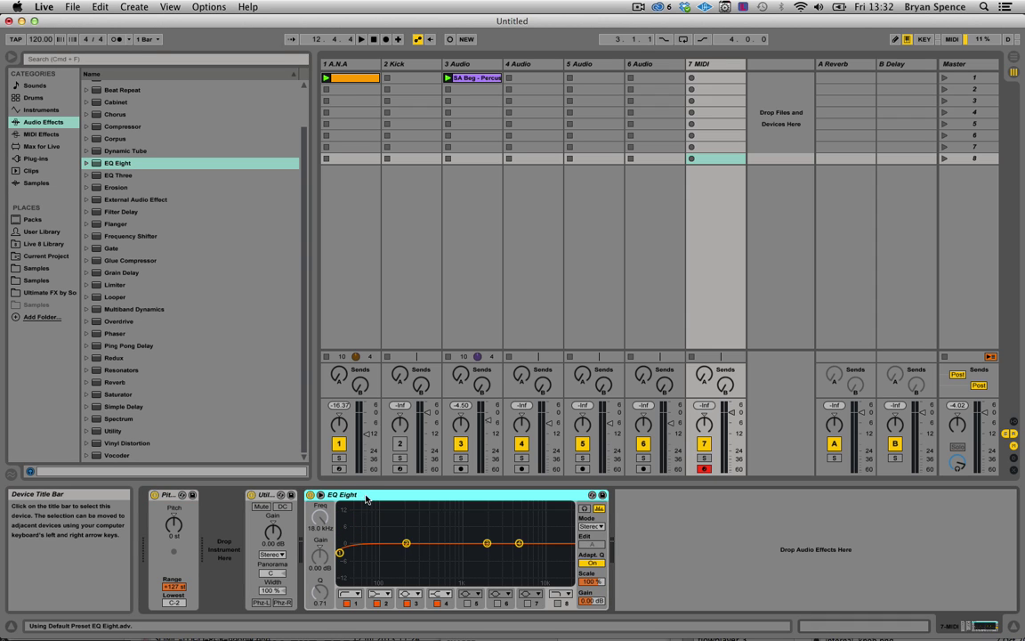
right_click(371, 494)
left_click(392, 489)
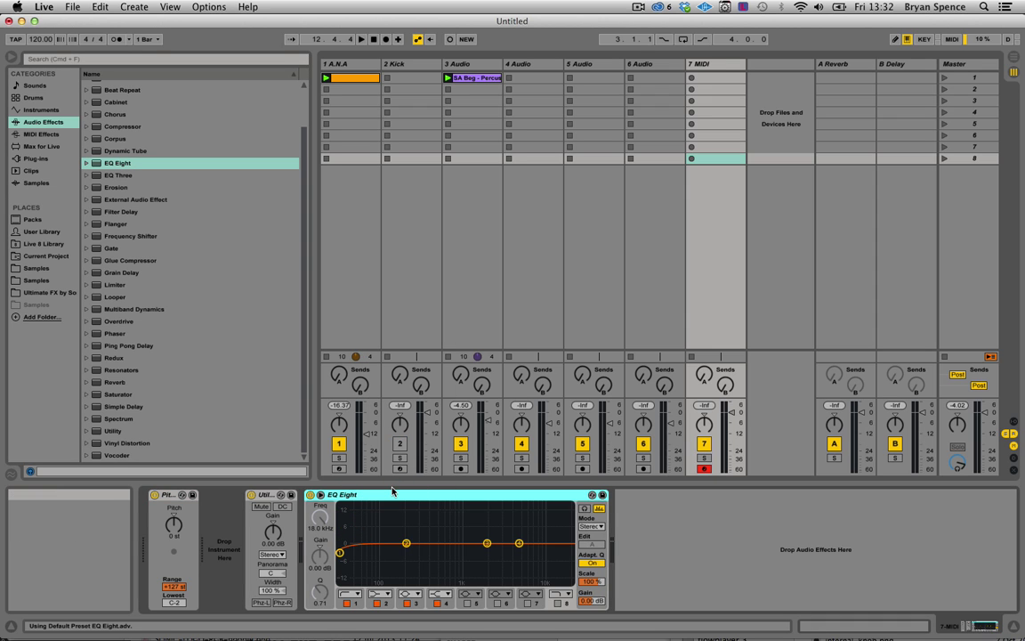
right_click(714, 66)
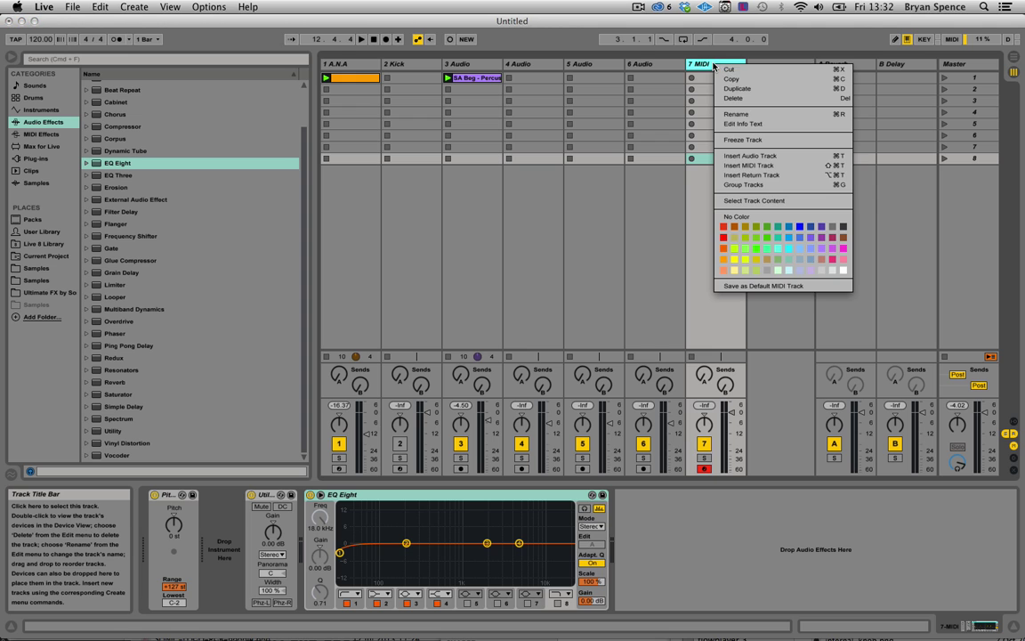
left_click(739, 287)
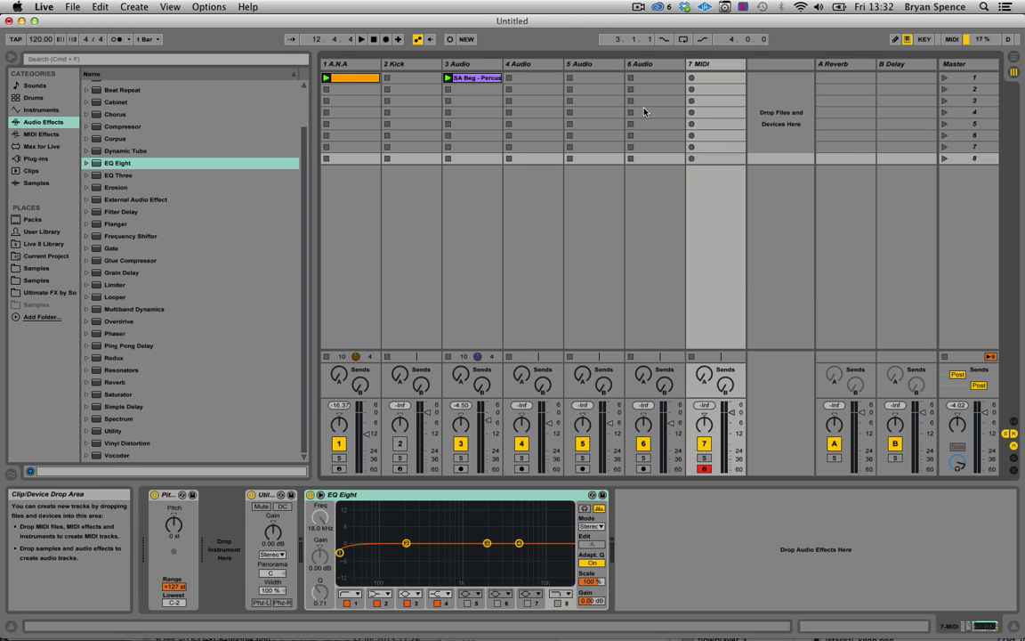
Delete test tracks 4 through 7.
left_click(533, 64)
left_click(703, 64, "shift")
key("Delete")
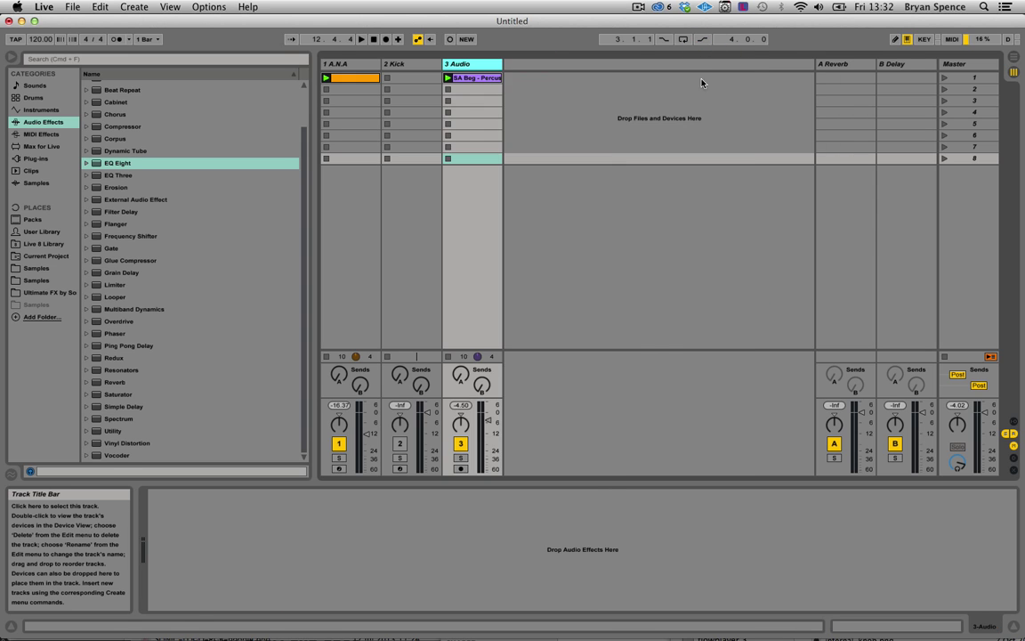
Insert a new MIDI track and verify its EQ Eight has Oversampling on.
right_click(578, 205)
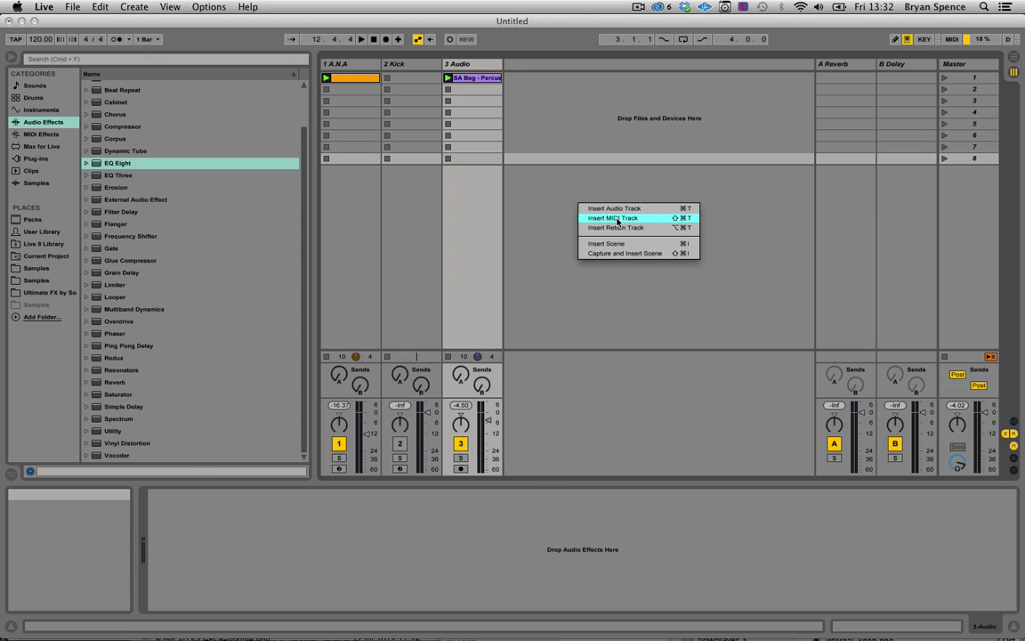
left_click(614, 218)
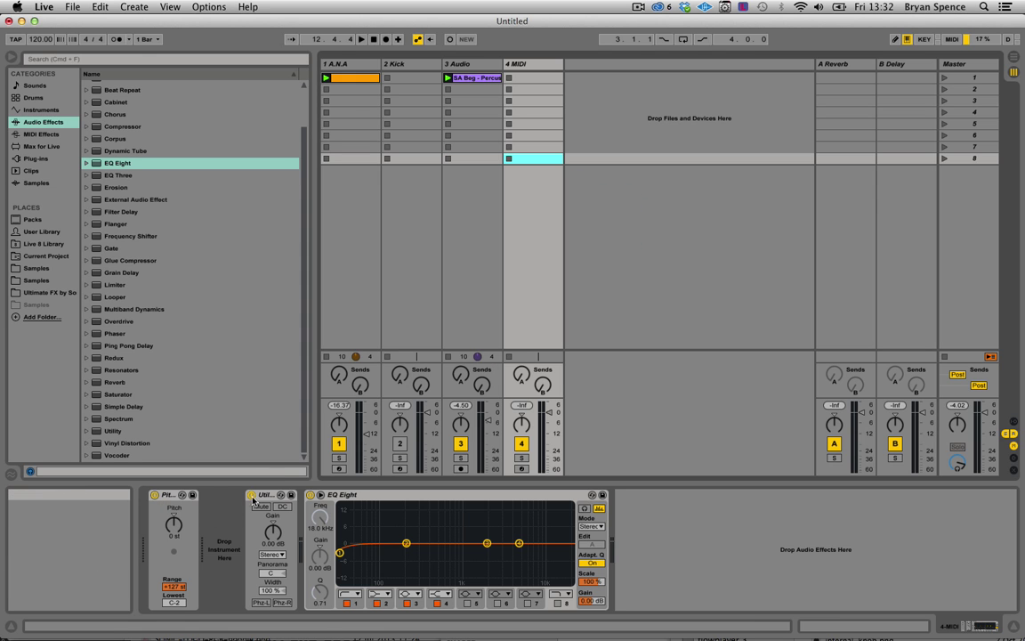
left_click(375, 494)
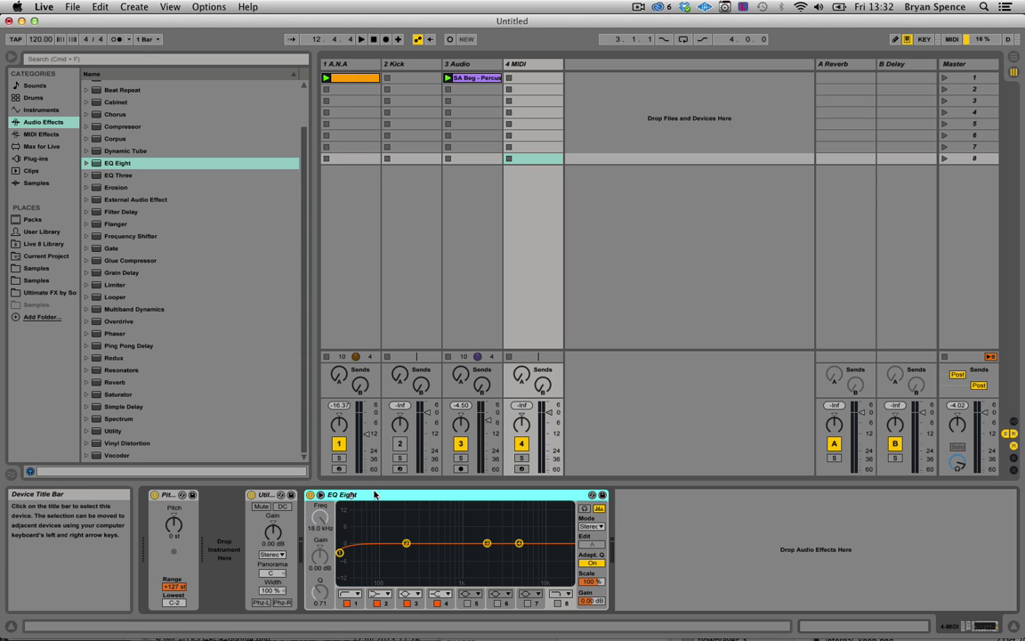
right_click(446, 495)
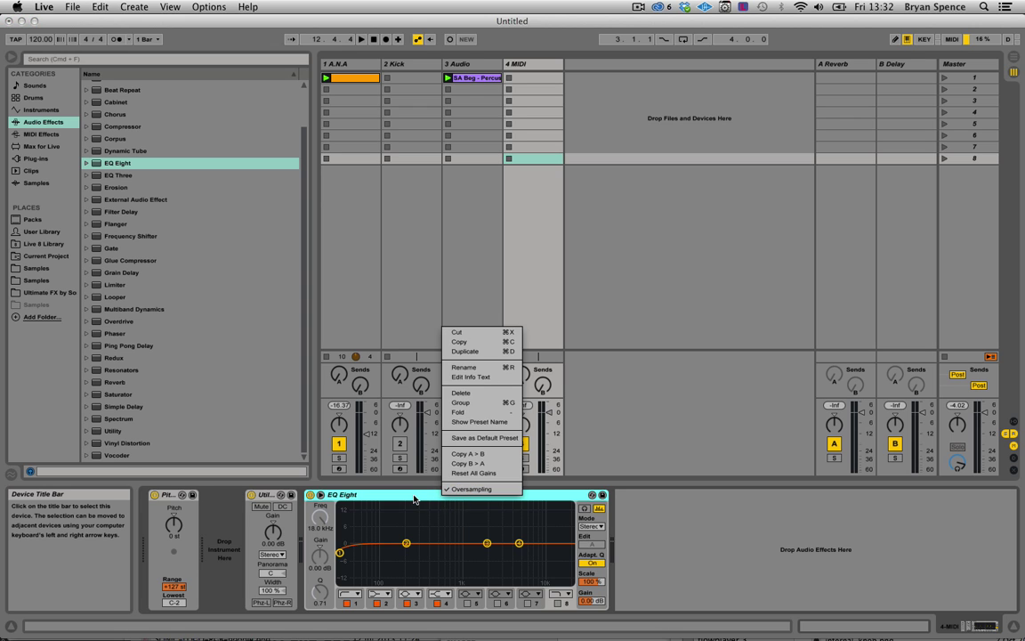
left_click(414, 496)
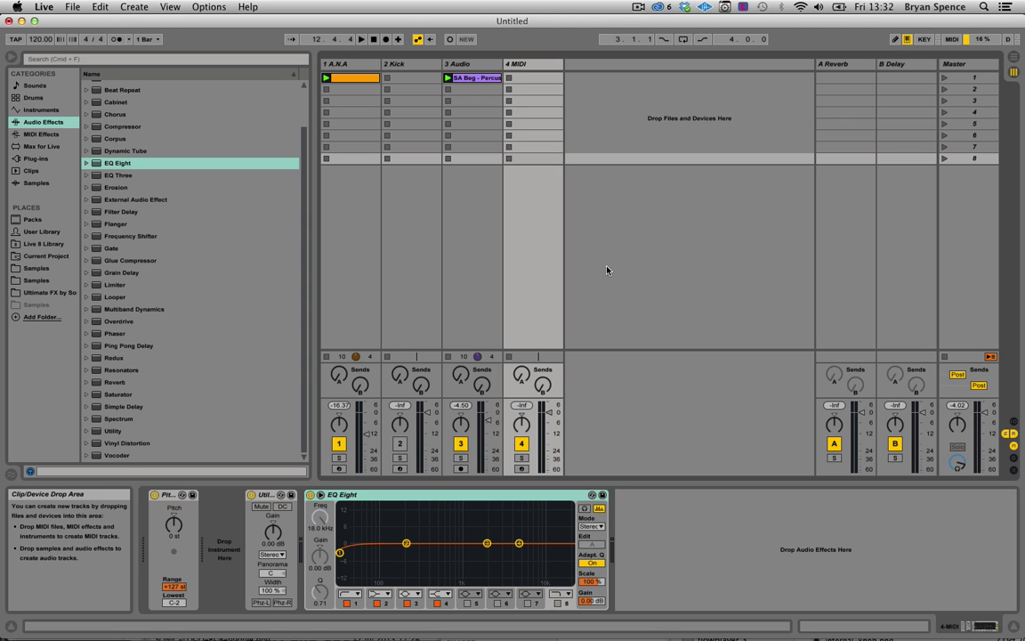